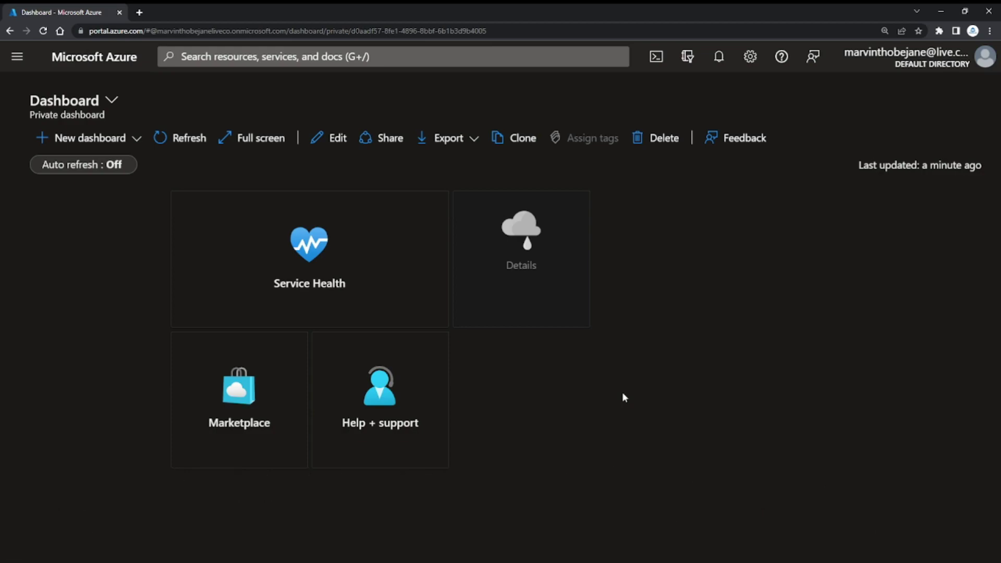
# Open the Azure DevOps site in a private browser window, dismiss the survey, and go to its sign-in page.
pyautogui.hotkey('ctrl', 'shift', 'n')
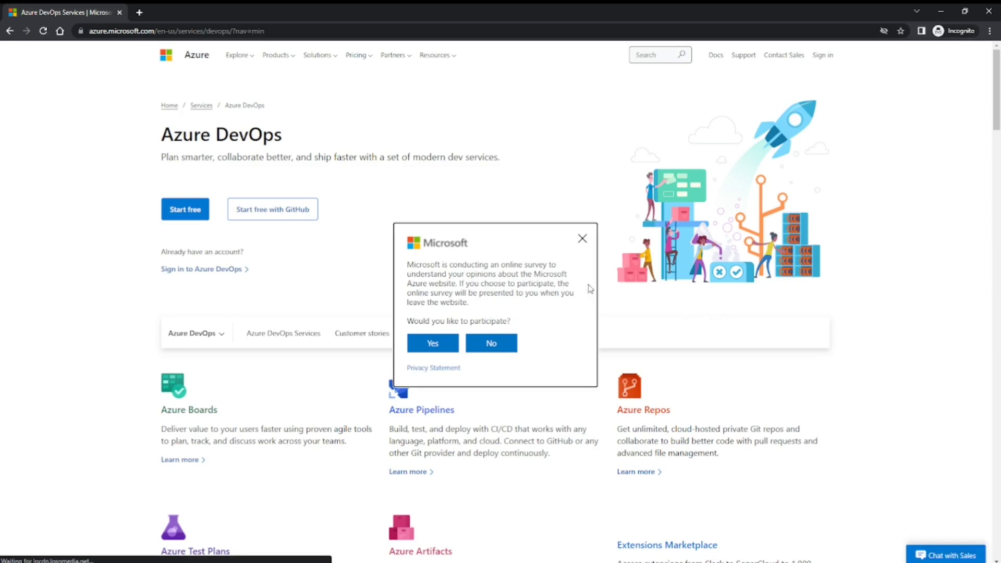
pyautogui.click(582, 238)
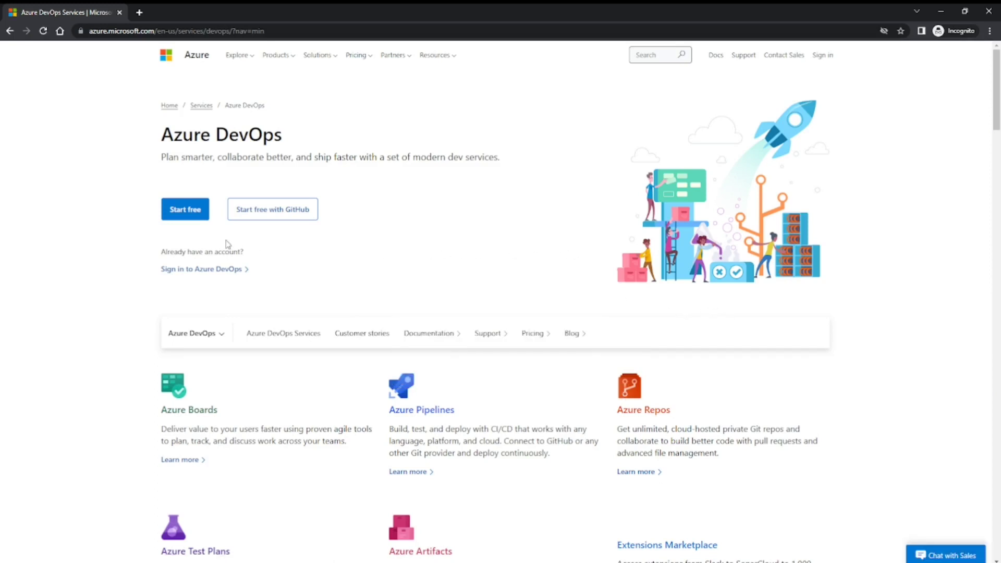
pyautogui.click(193, 270)
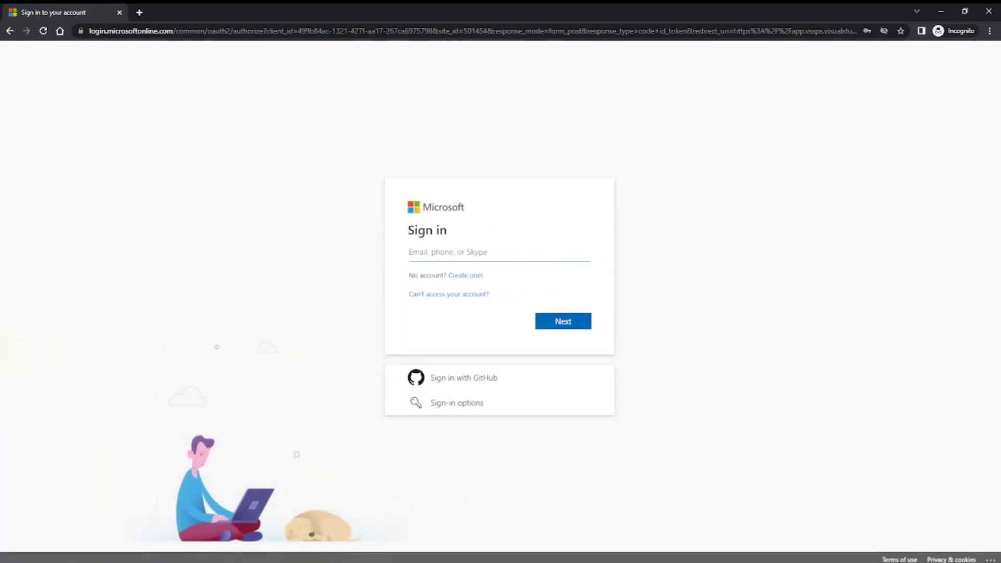
# Sign in to Azure DevOps with the test user's e-mail and account password, declining to stay signed in.
pyautogui.hotkey('ctrl', 'v')
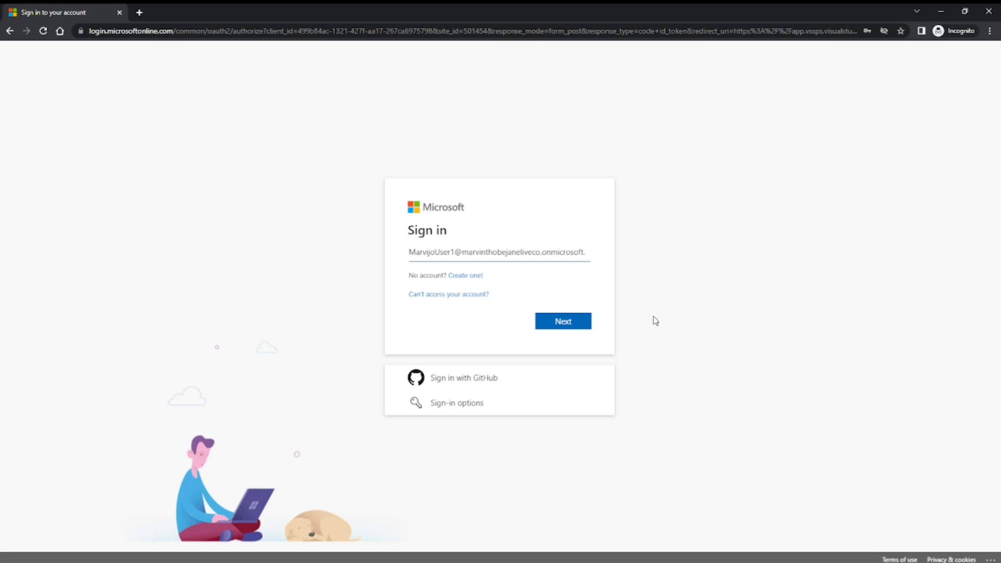
pyautogui.click(585, 327)
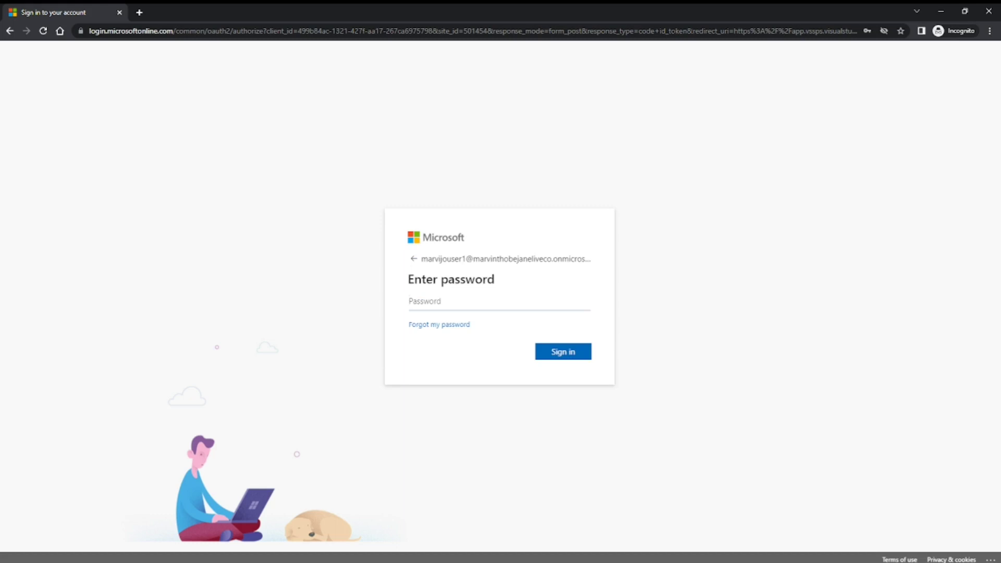
pyautogui.hotkey('ctrl', 'v')
pyautogui.click(574, 359)
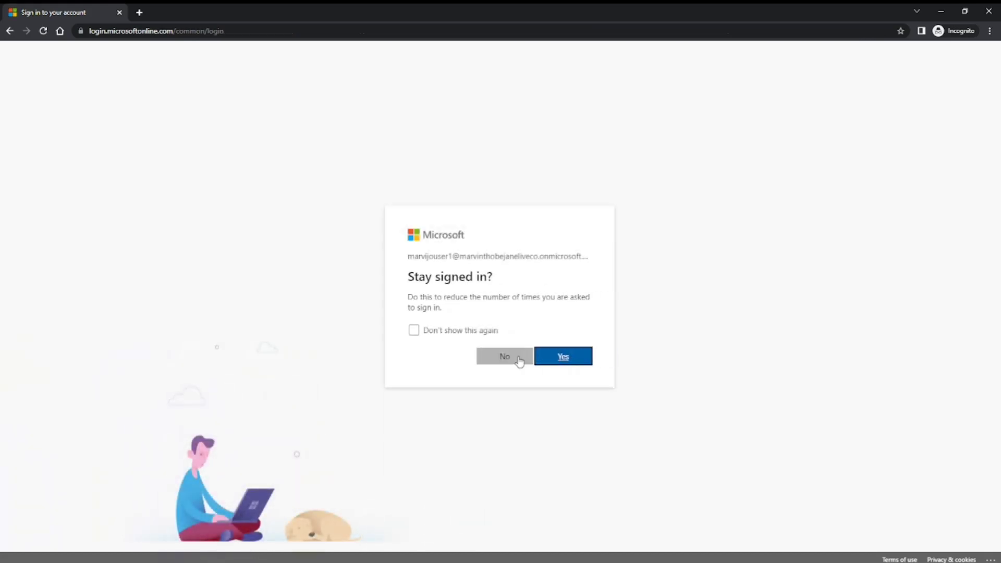
pyautogui.click(519, 359)
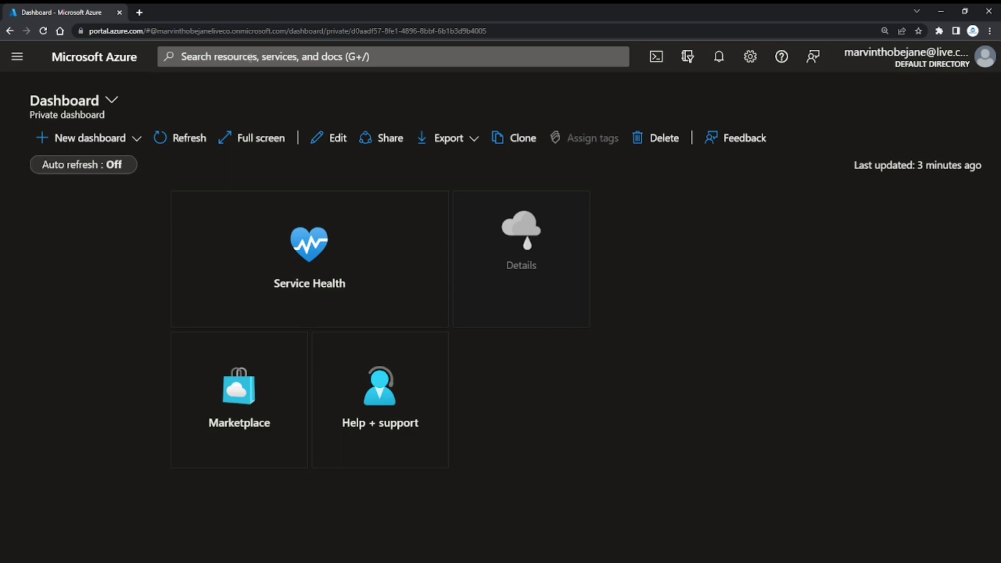
# In the Azure portal, open the license assignments of the User 1 account in Azure Active Directory.
pyautogui.click(251, 58)
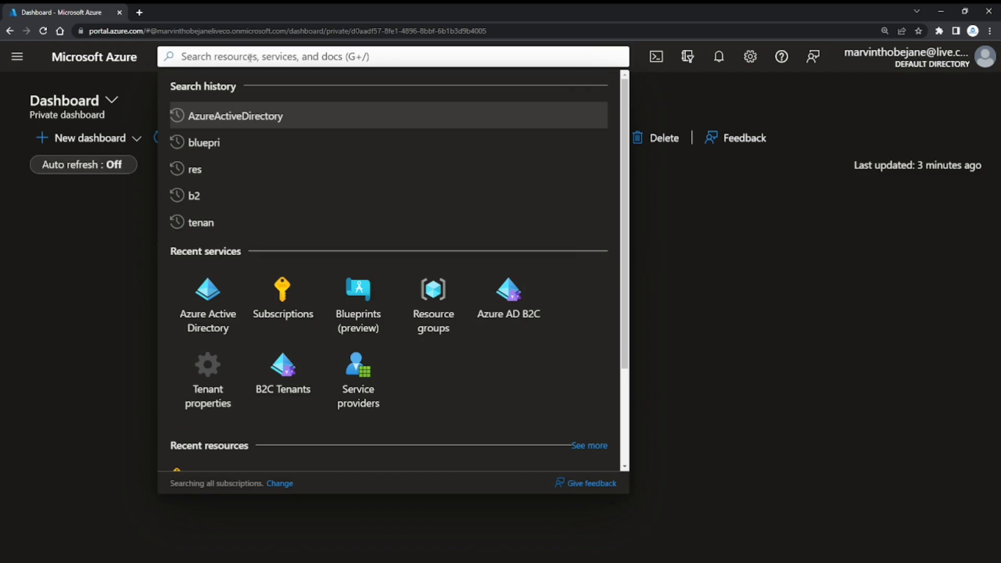
pyautogui.click(207, 299)
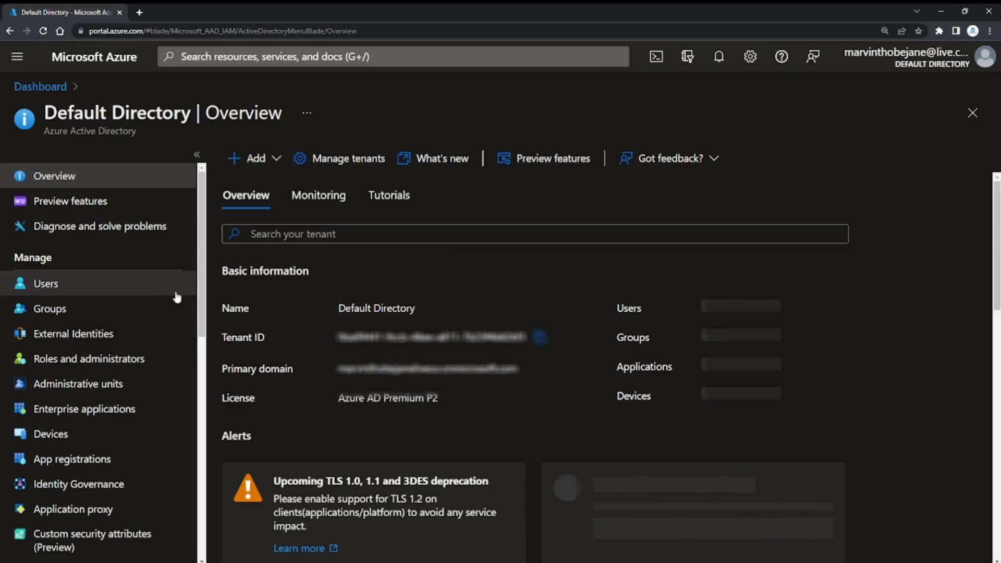
pyautogui.click(134, 296)
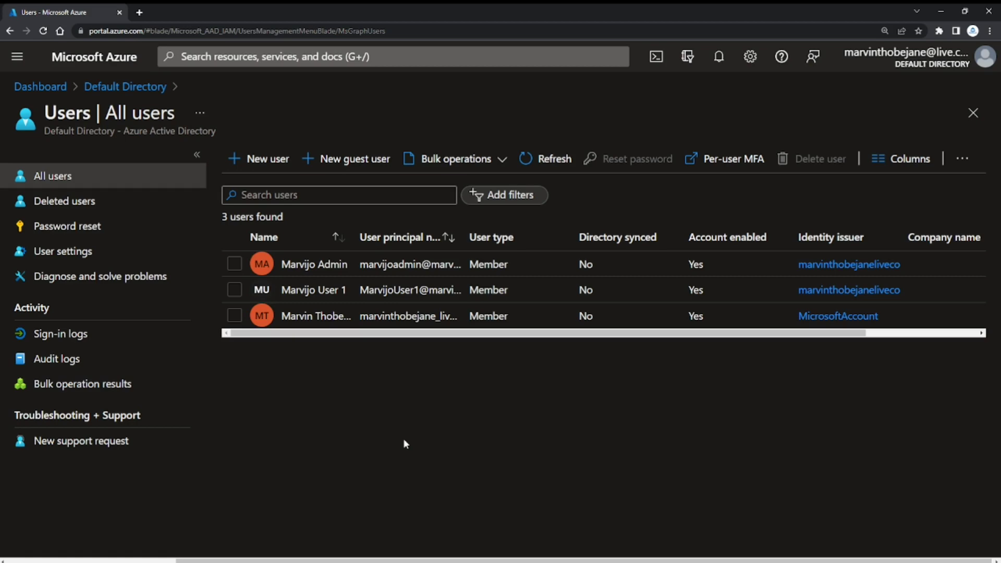
pyautogui.click(333, 298)
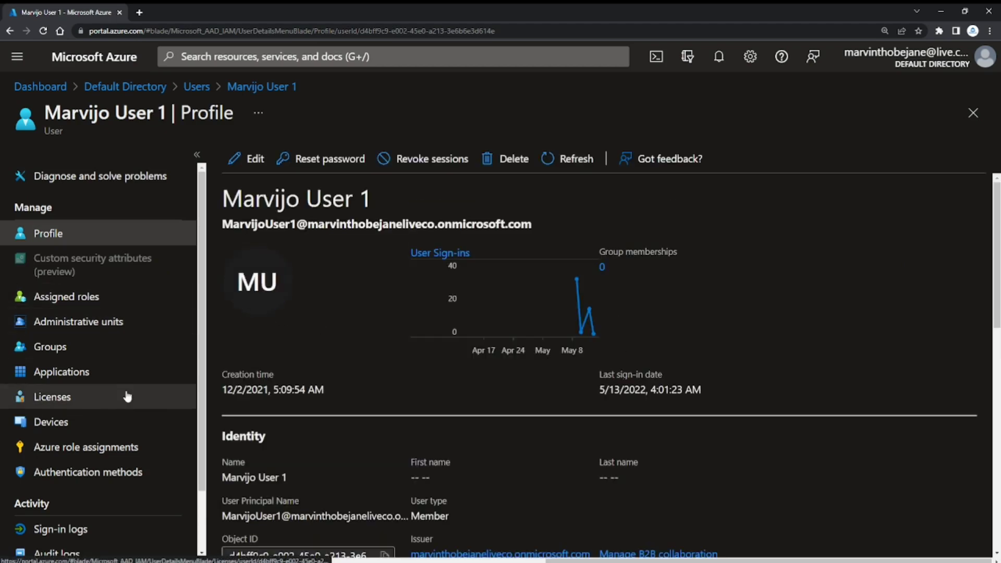
pyautogui.click(100, 399)
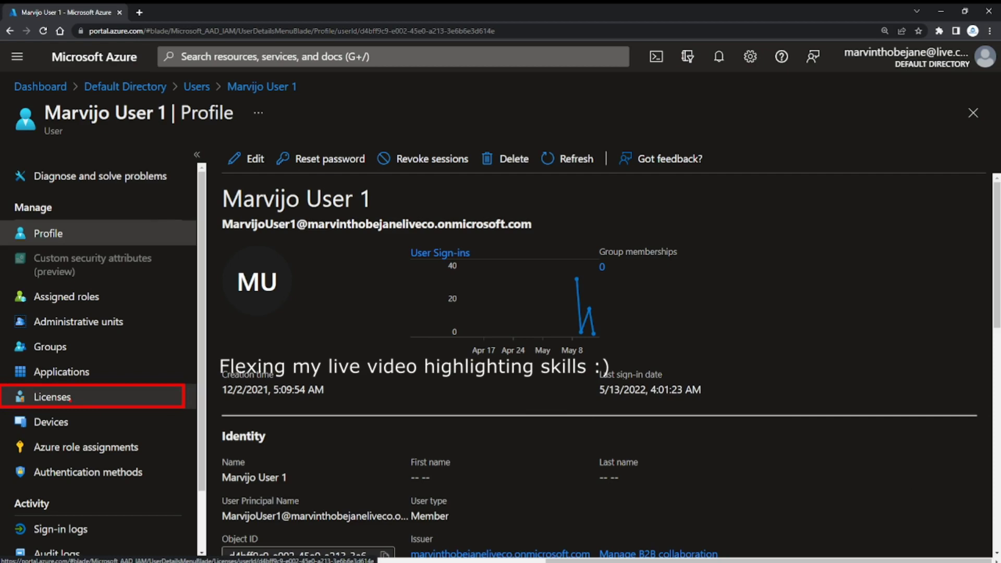
pyautogui.click(69, 403)
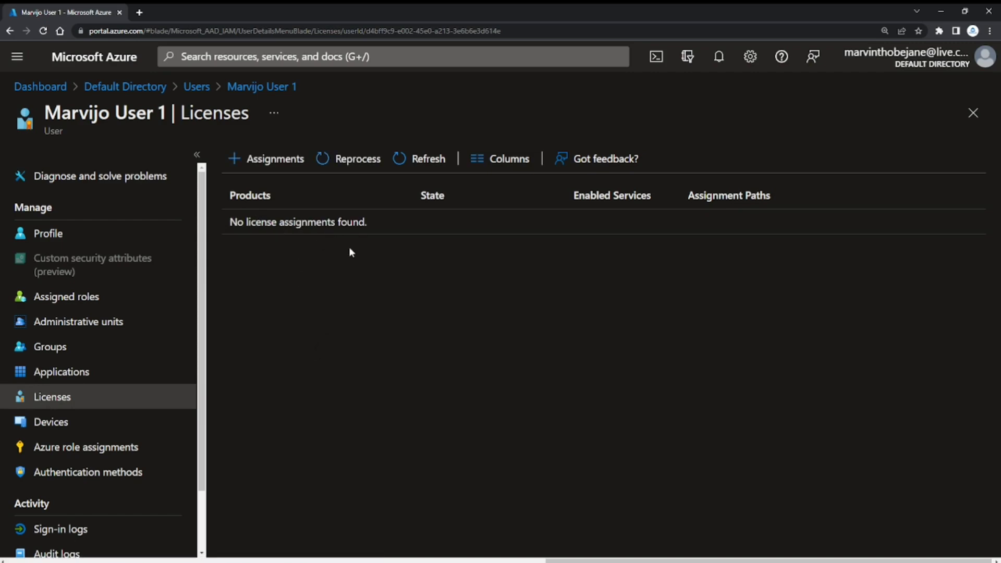
# Start a license assignment for the User 1 account and select Azure Active Directory Premium P2.
pyautogui.click(268, 160)
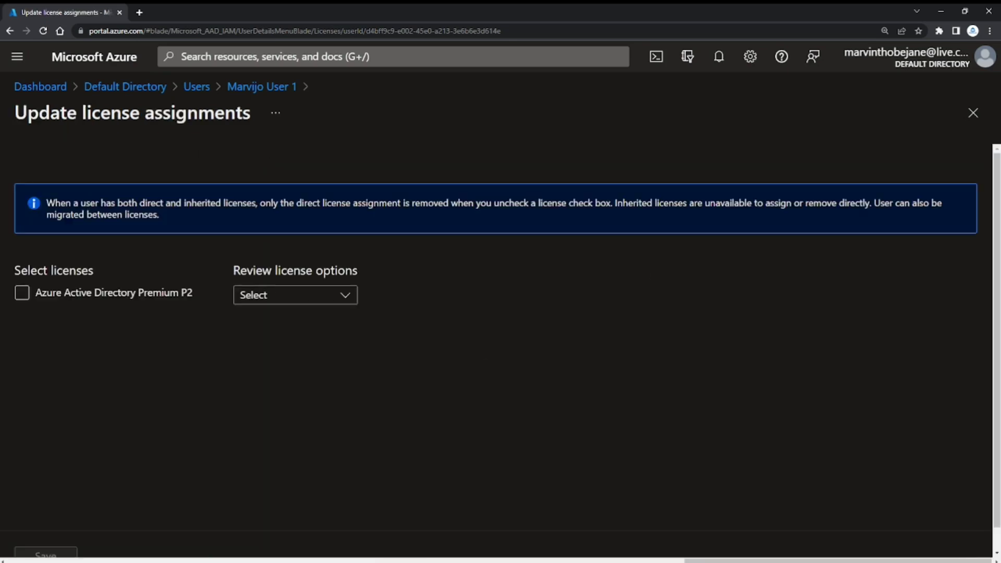
pyautogui.click(107, 297)
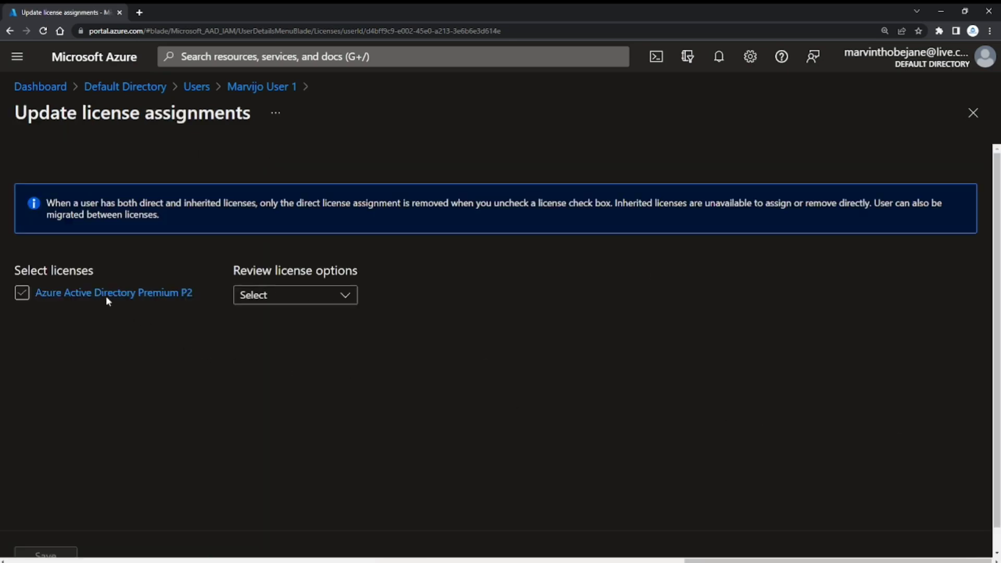
pyautogui.click(24, 295)
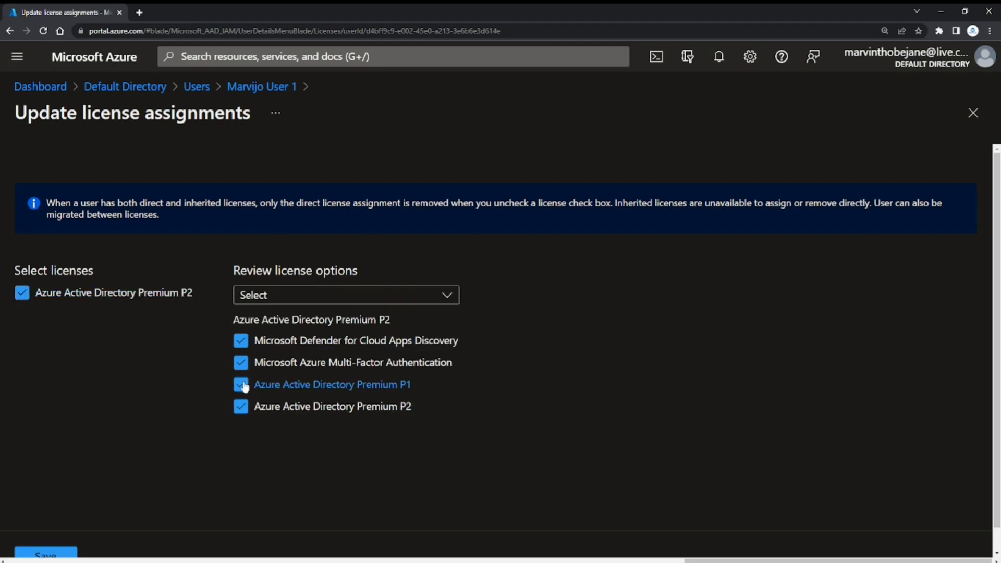
# Exclude the Microsoft Defender for Cloud Apps Discovery and Azure Active Directory Premium P2 options from the license, and save the assignment.
pyautogui.click(240, 342)
pyautogui.click(241, 408)
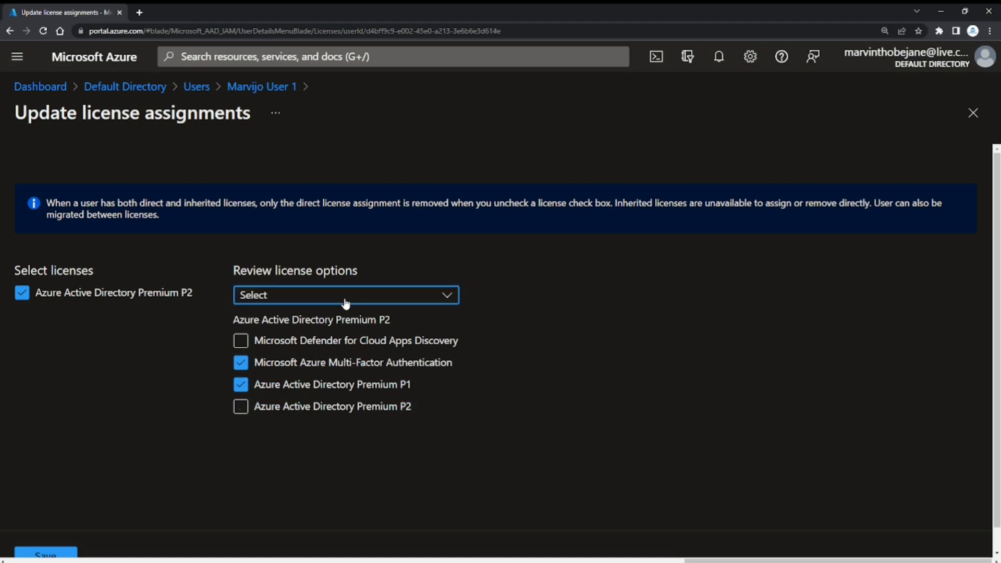
pyautogui.click(380, 296)
pyautogui.click(520, 411)
pyautogui.scroll(-1, 105, 504)
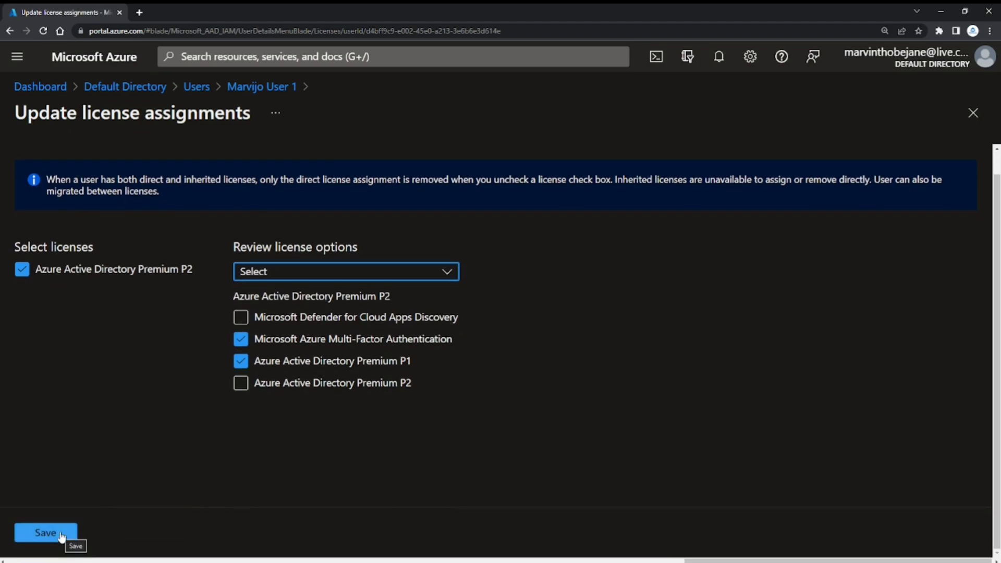
pyautogui.click(61, 536)
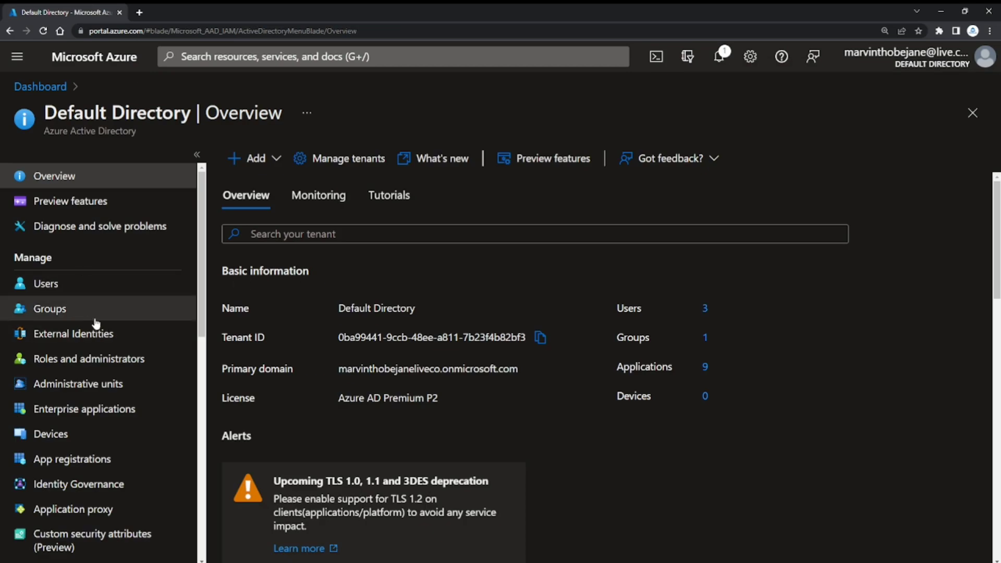
# Open the Conditional Access policies within the default directory's security settings.
pyautogui.scroll(-5, 101, 331)
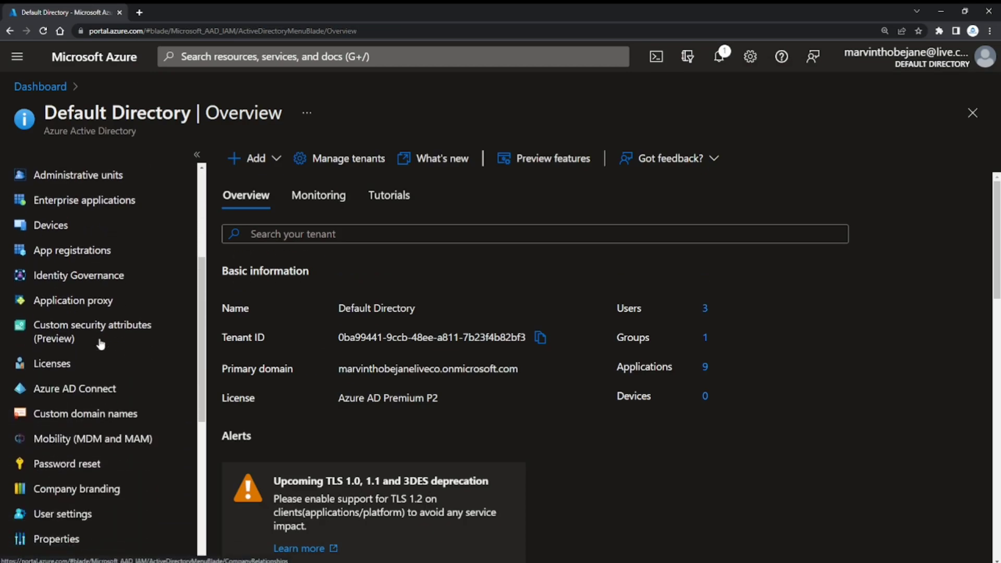
pyautogui.scroll(4, 101, 343)
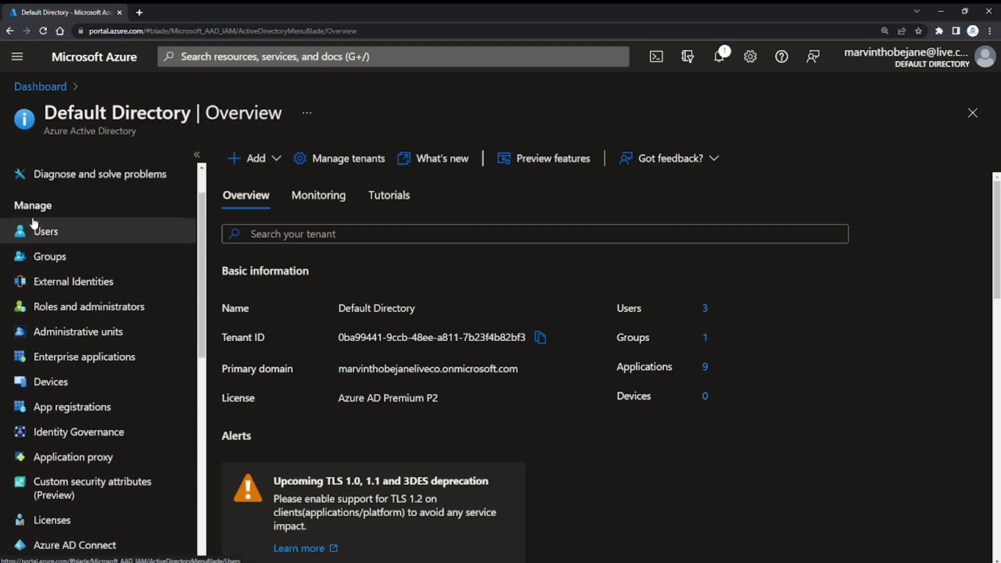
pyautogui.scroll(-6, 78, 360)
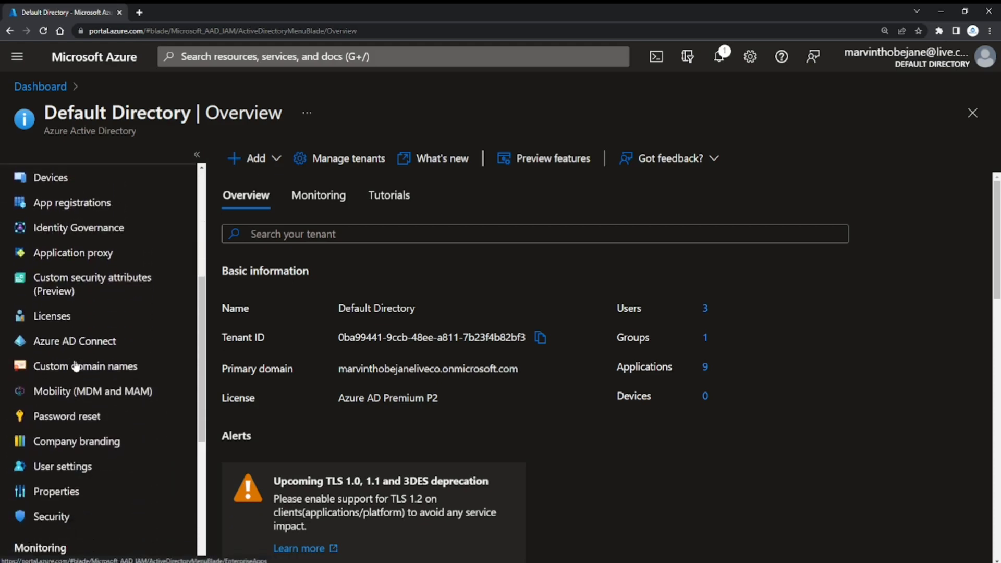
pyautogui.click(69, 409)
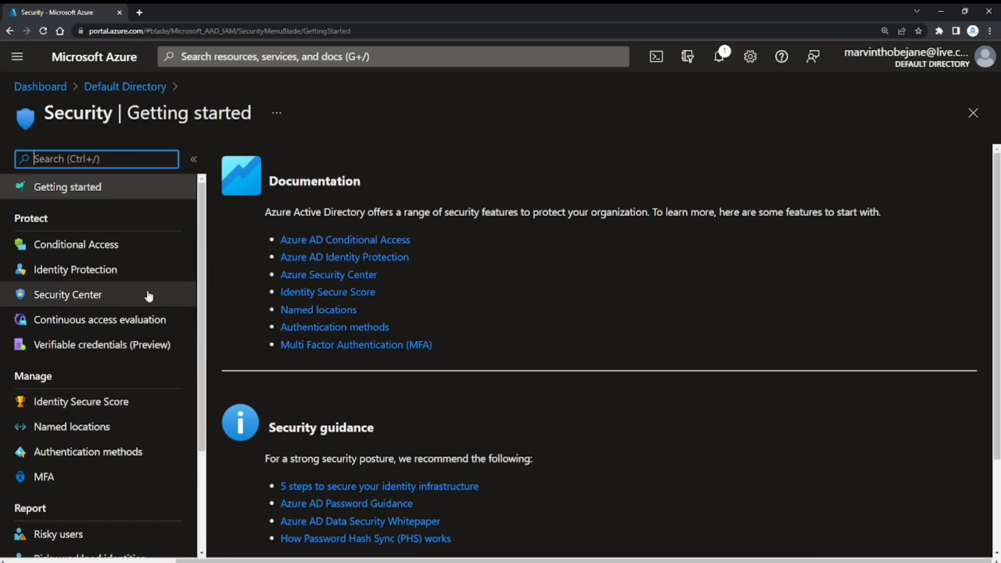
pyautogui.click(94, 245)
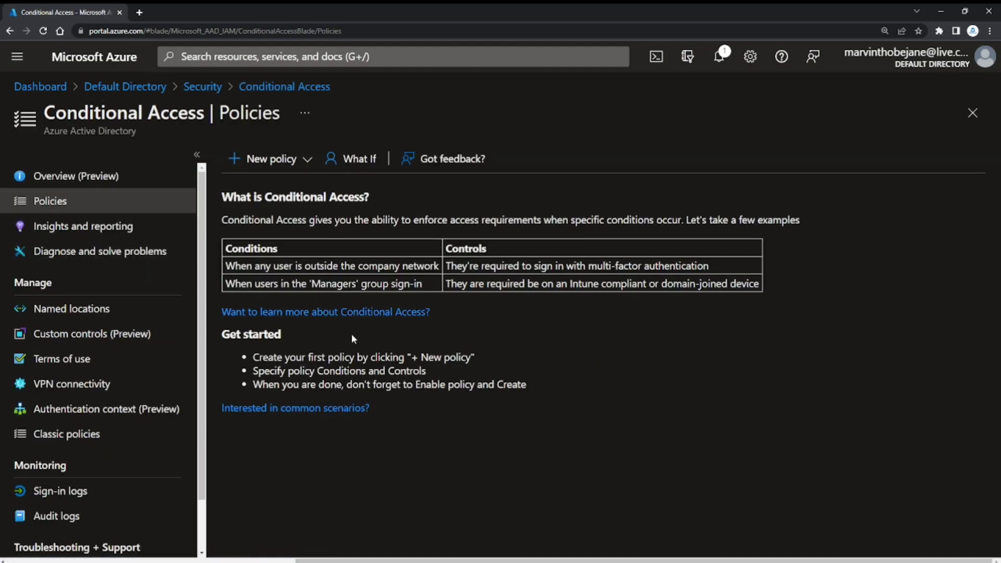
# Start a new Conditional Access policy from scratch and name it "DevOps MFA Policy".
pyautogui.click(272, 166)
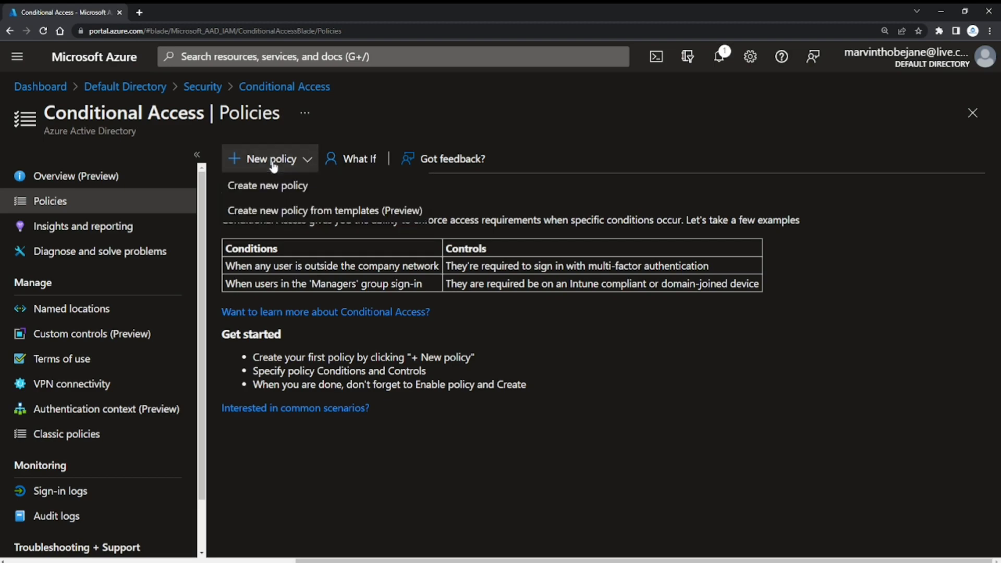
pyautogui.click(295, 194)
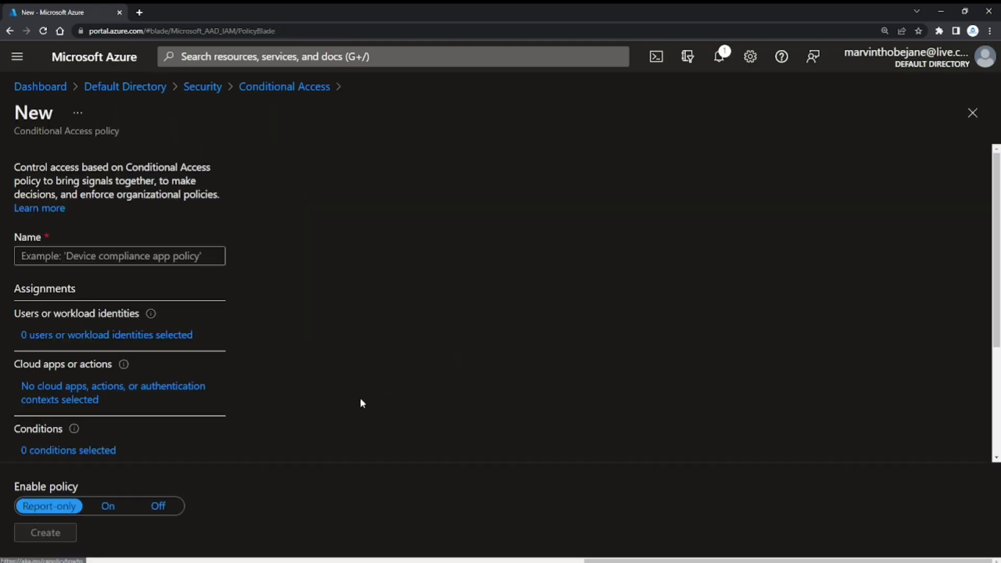
pyautogui.click(186, 264)
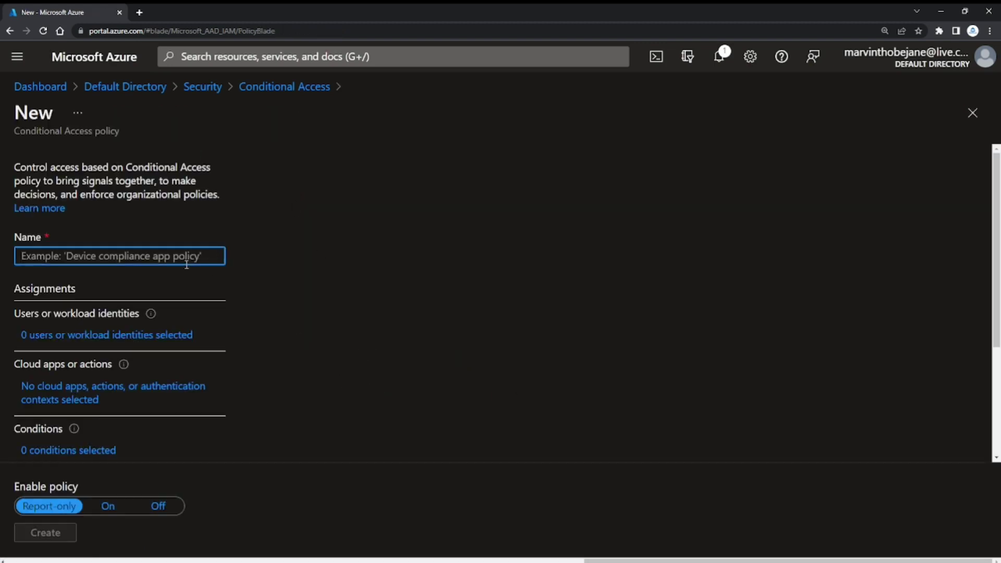
pyautogui.write('DevOps')
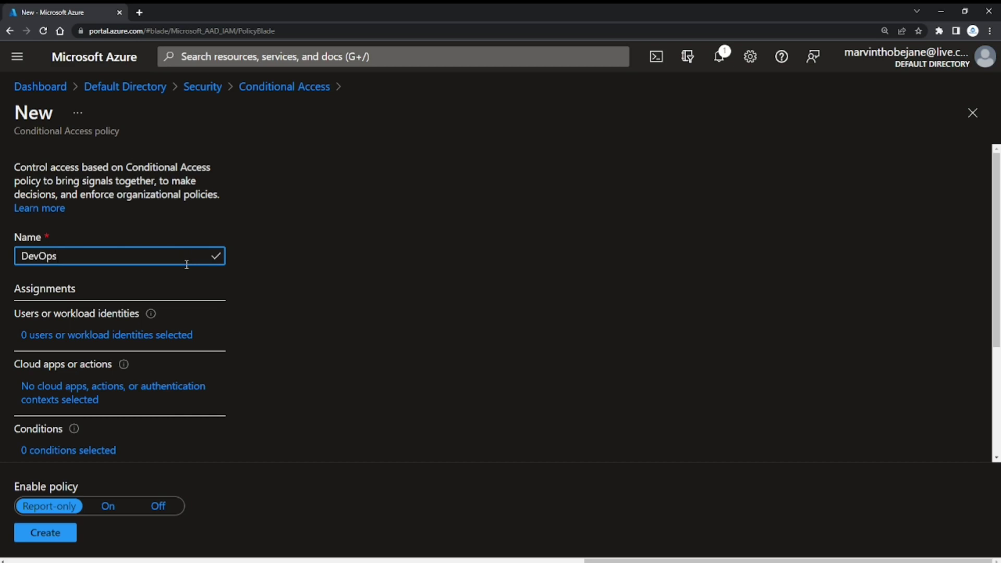
pyautogui.write(' MFA Policy')
# Limit the policy's included users and groups to the User 1 account.
pyautogui.click(75, 336)
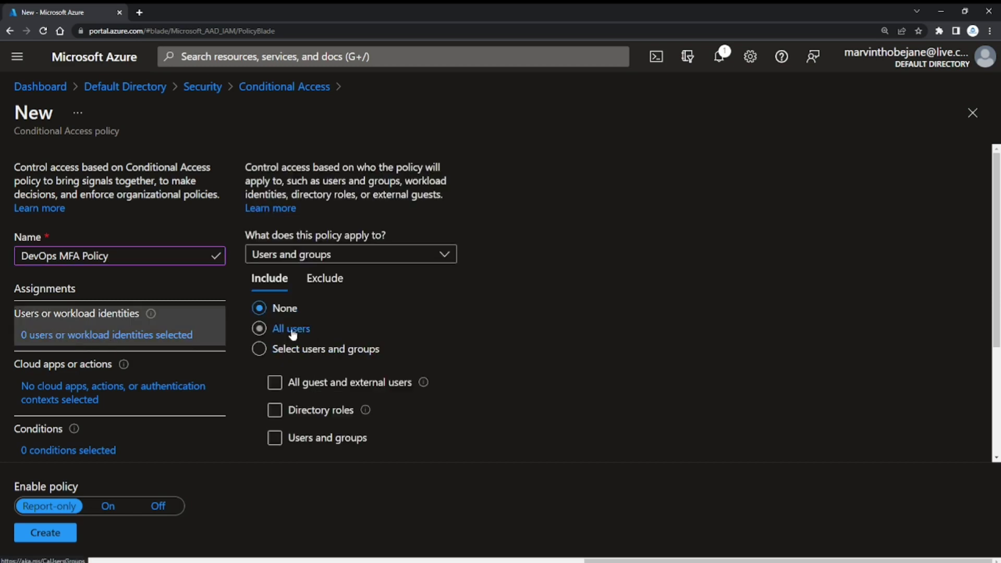
pyautogui.click(298, 354)
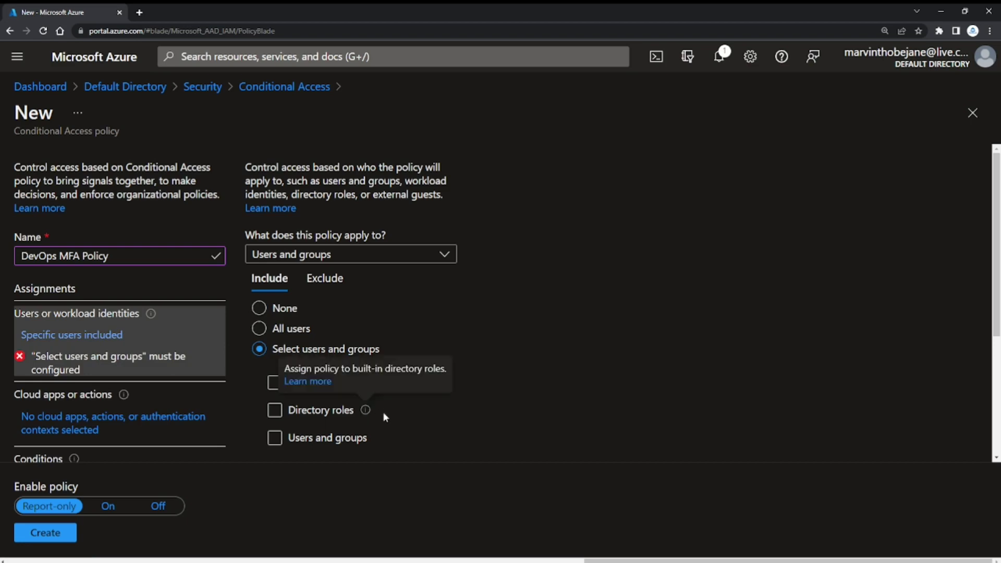
pyautogui.scroll(-1, 406, 399)
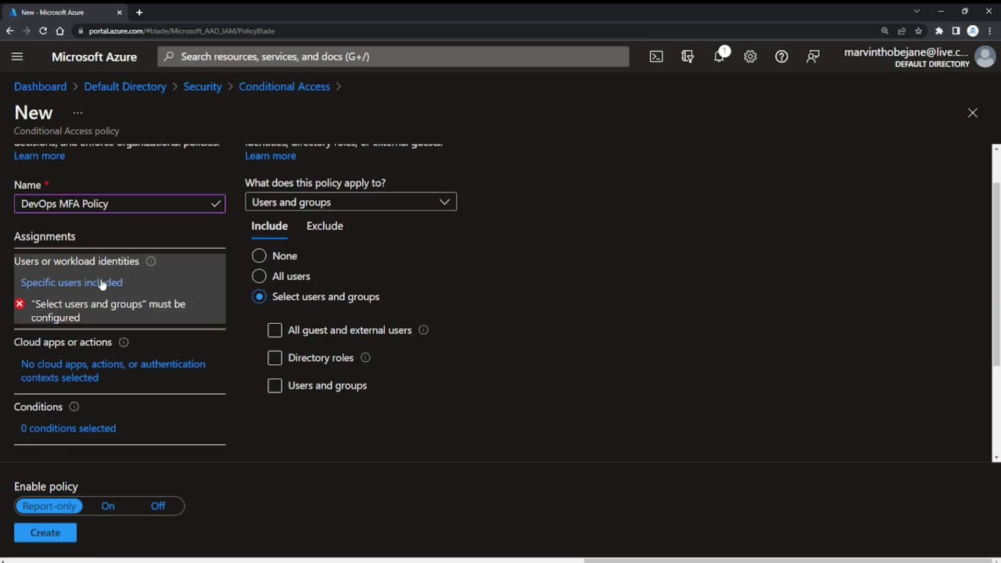
pyautogui.click(293, 385)
pyautogui.scroll(-1, 357, 412)
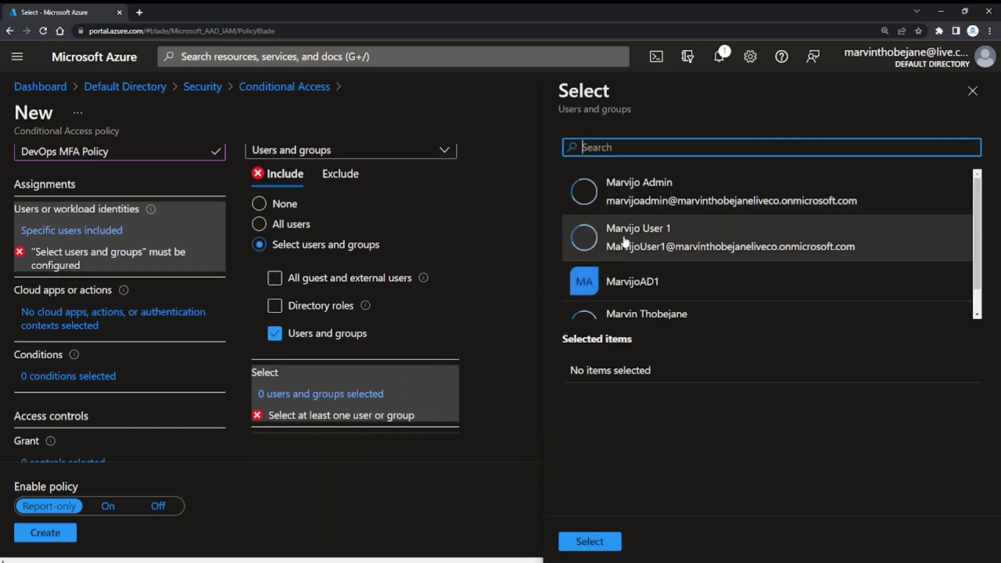
pyautogui.click(649, 243)
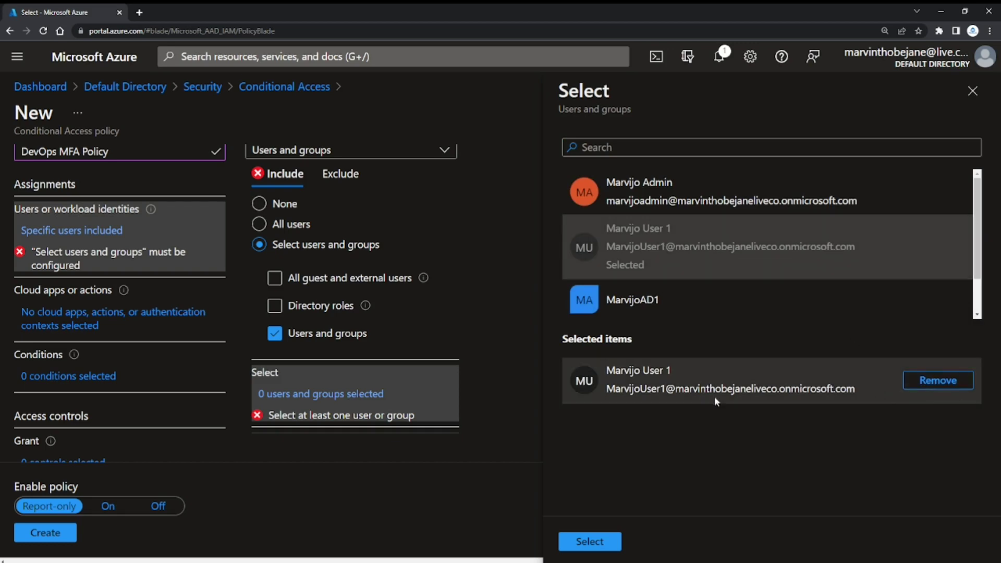
pyautogui.click(590, 541)
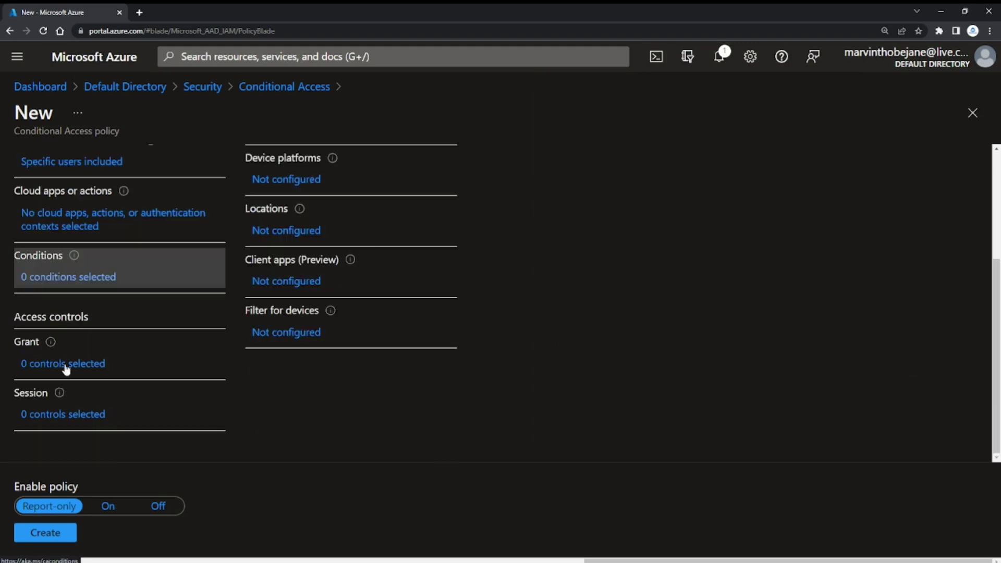
# Set the policy's grant control to allow access only with multi-factor authentication required.
pyautogui.click(66, 366)
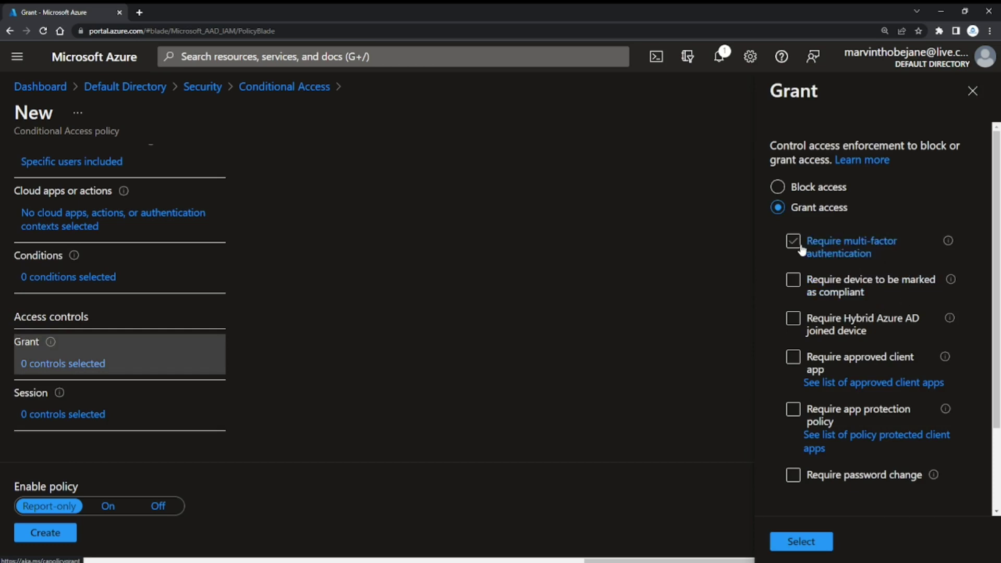
pyautogui.click(824, 249)
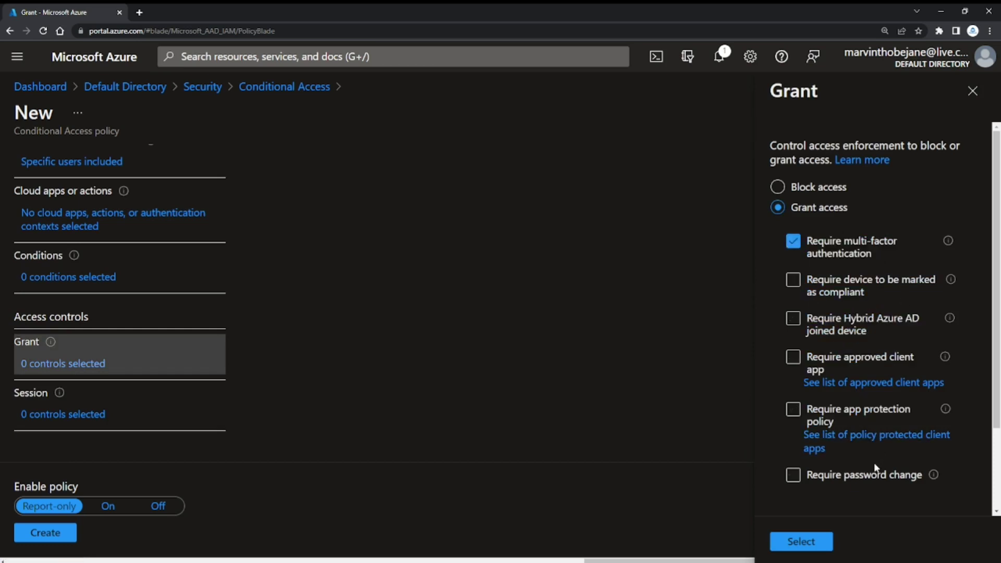
pyautogui.click(798, 545)
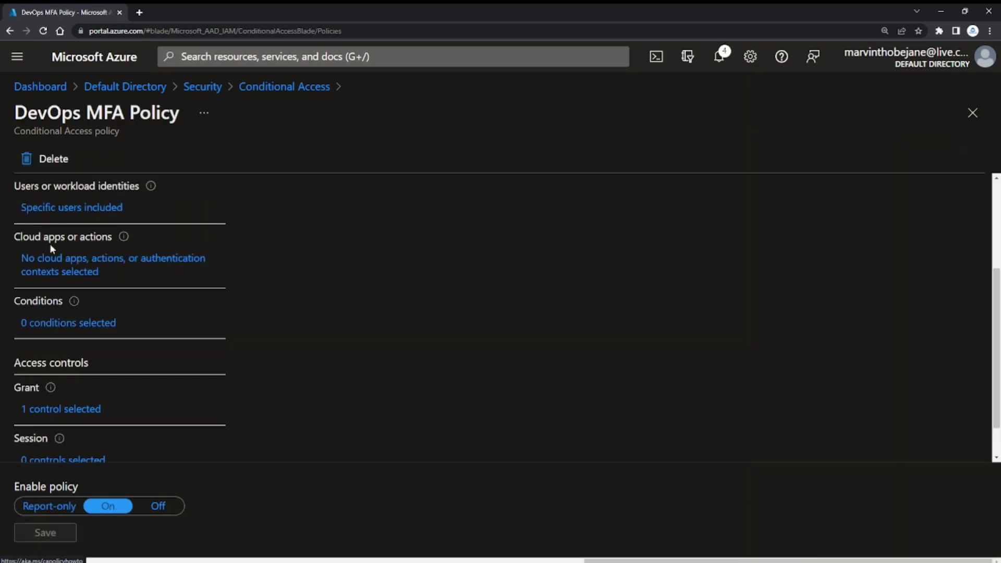
# Include only the Azure DevOps cloud app in the policy, and create the policy with enforcement set to On.
pyautogui.click(61, 274)
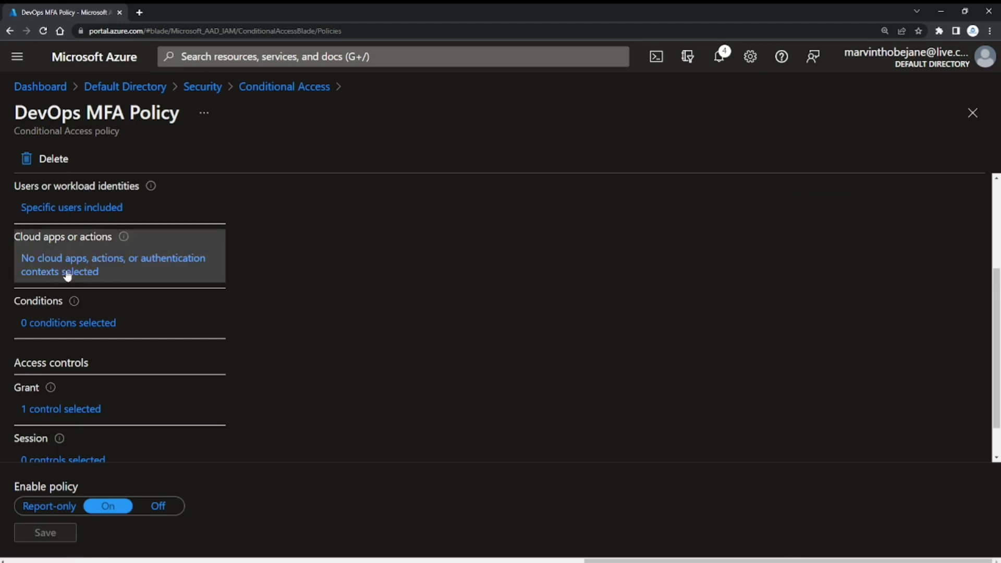
pyautogui.click(67, 275)
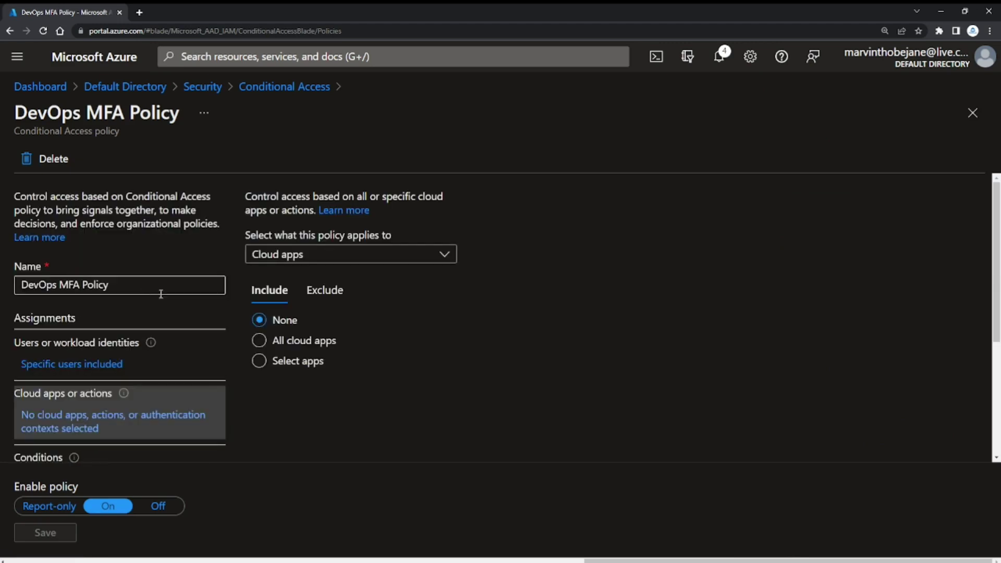
pyautogui.click(306, 365)
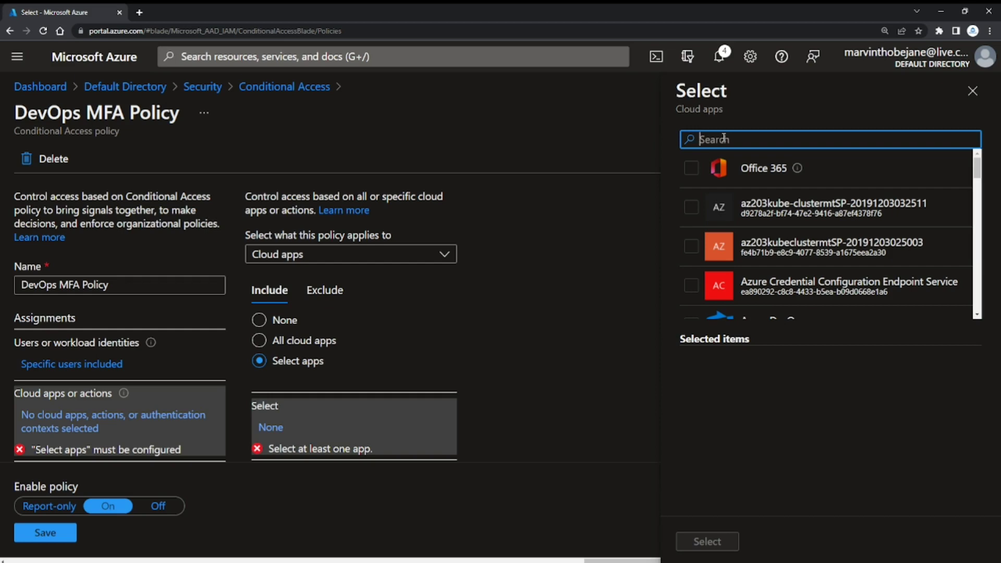
pyautogui.write('DevOps')
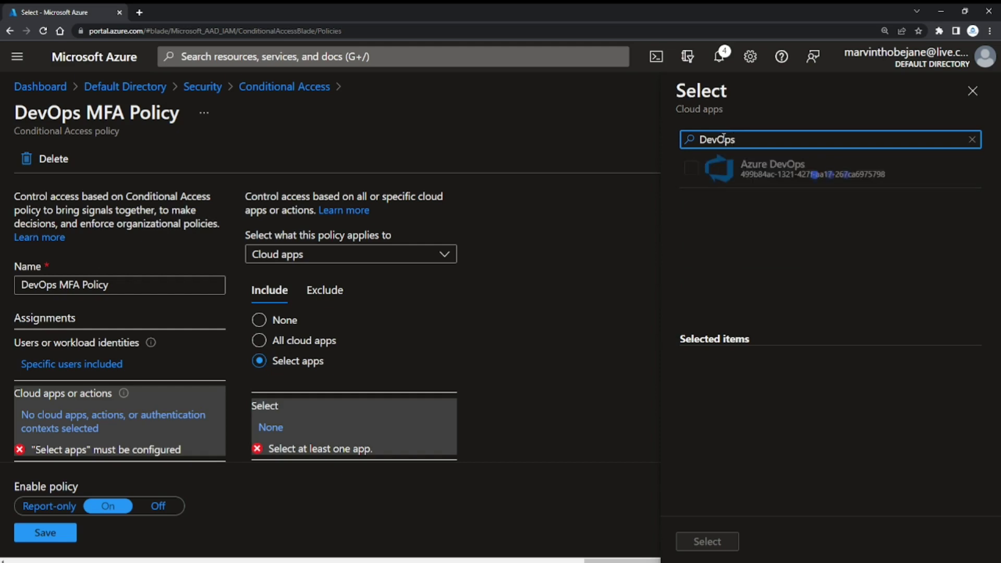
pyautogui.click(700, 171)
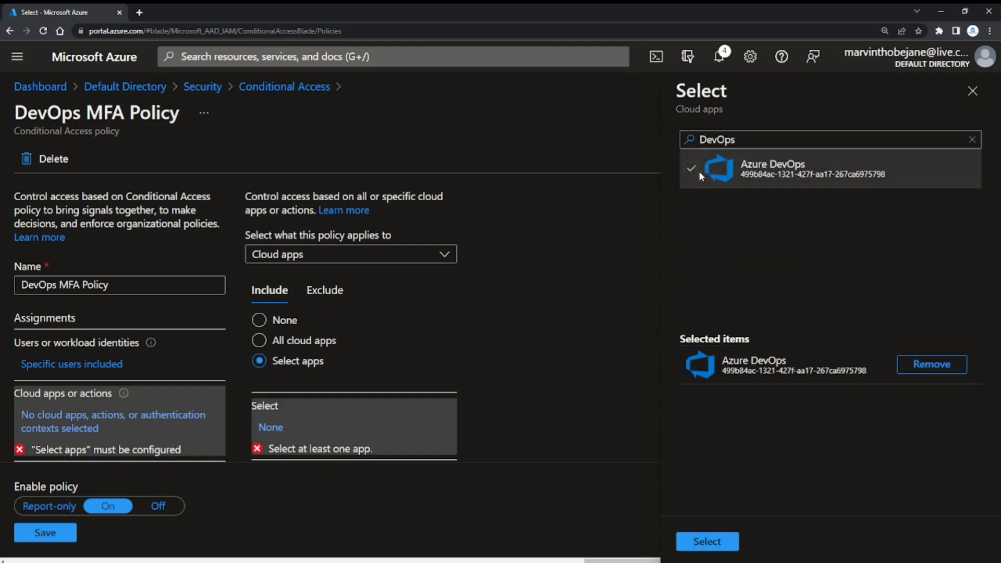
pyautogui.click(707, 541)
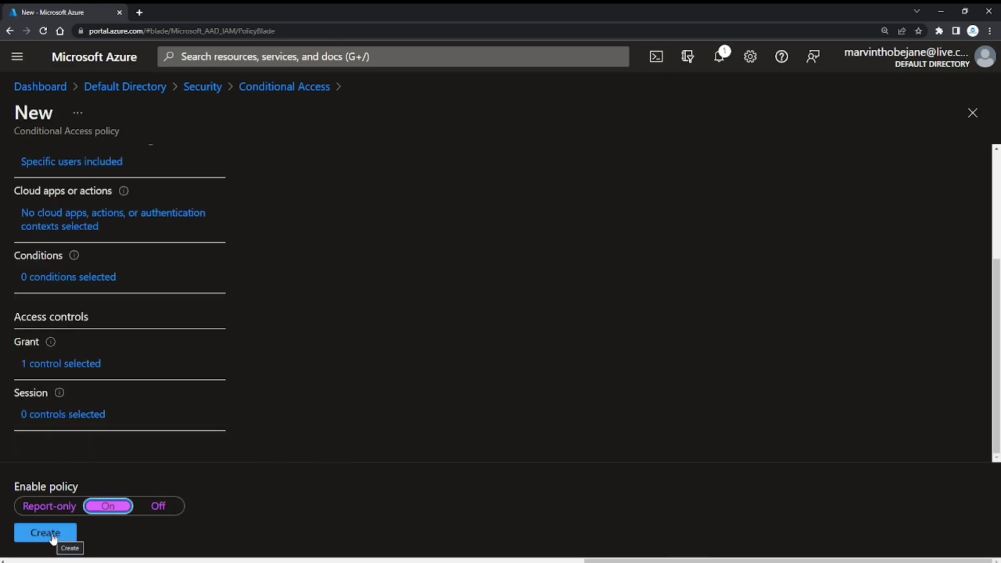
pyautogui.click(53, 537)
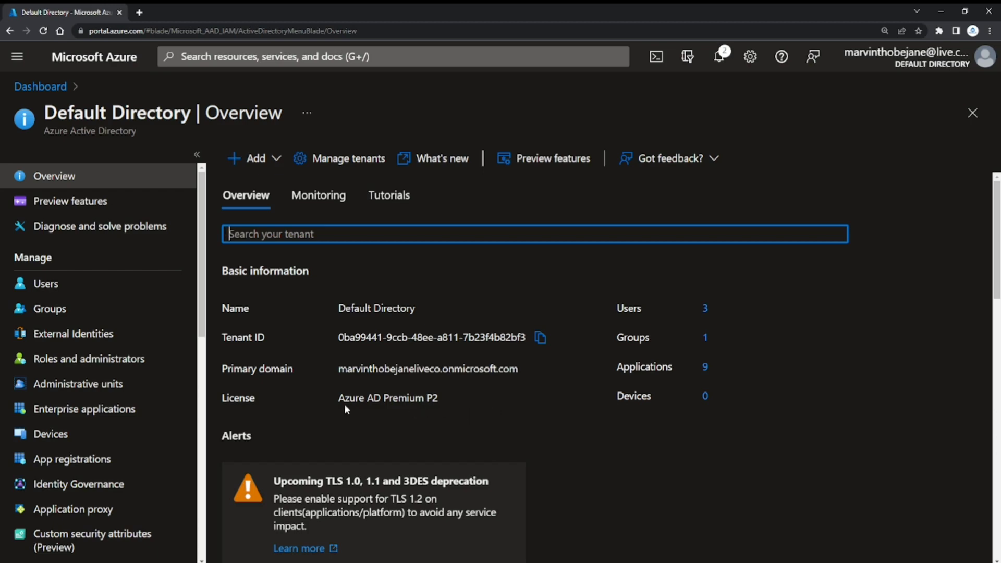
# Review the User 1 account's profile in the default directory and open its authentication methods.
pyautogui.click(91, 295)
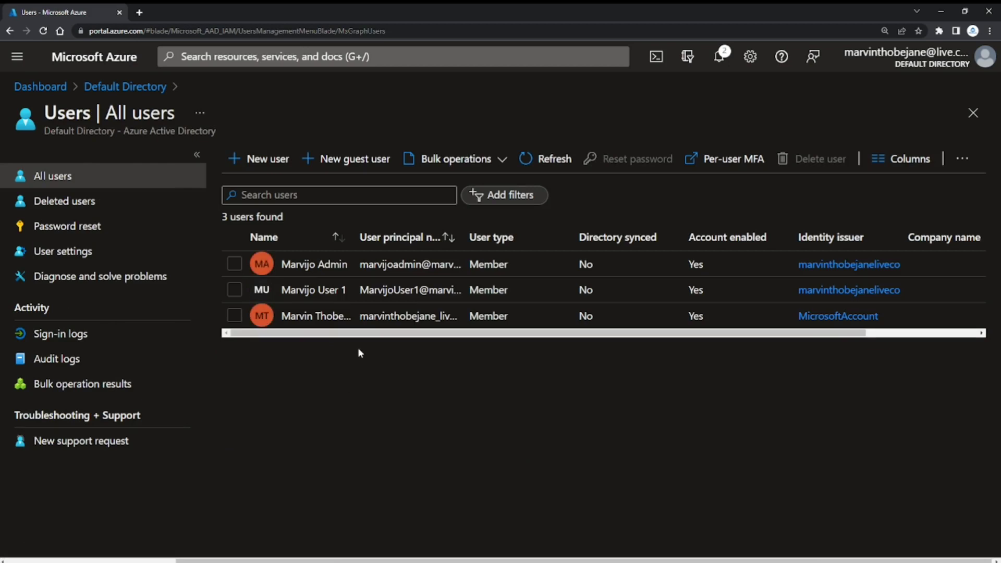
pyautogui.click(306, 296)
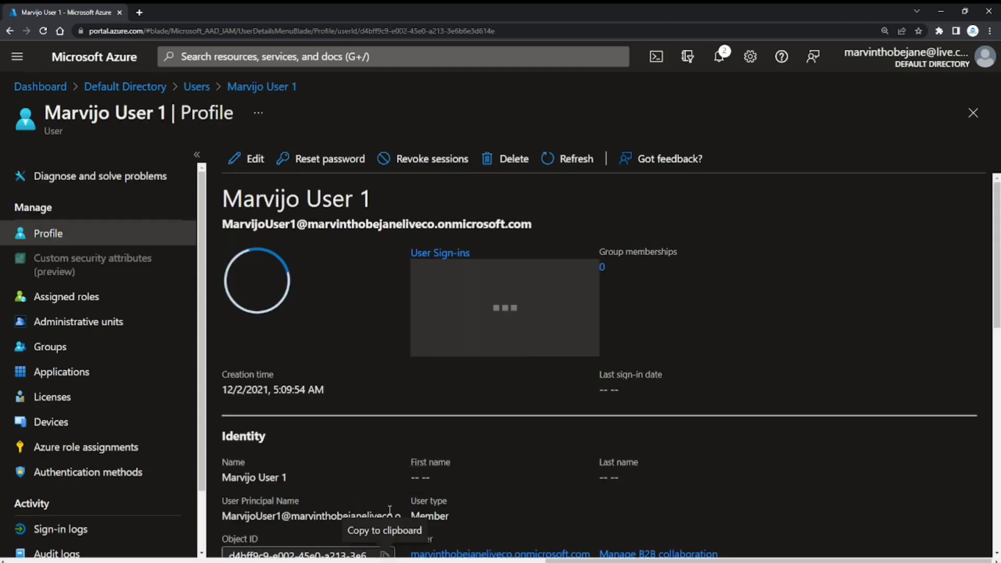
pyautogui.scroll(-5, 358, 418)
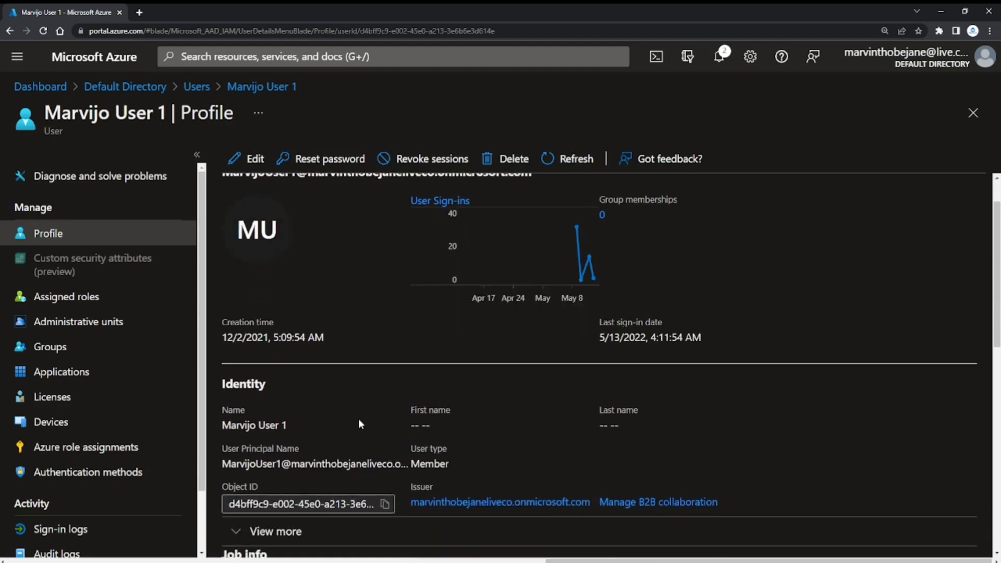
pyautogui.scroll(-6, 358, 419)
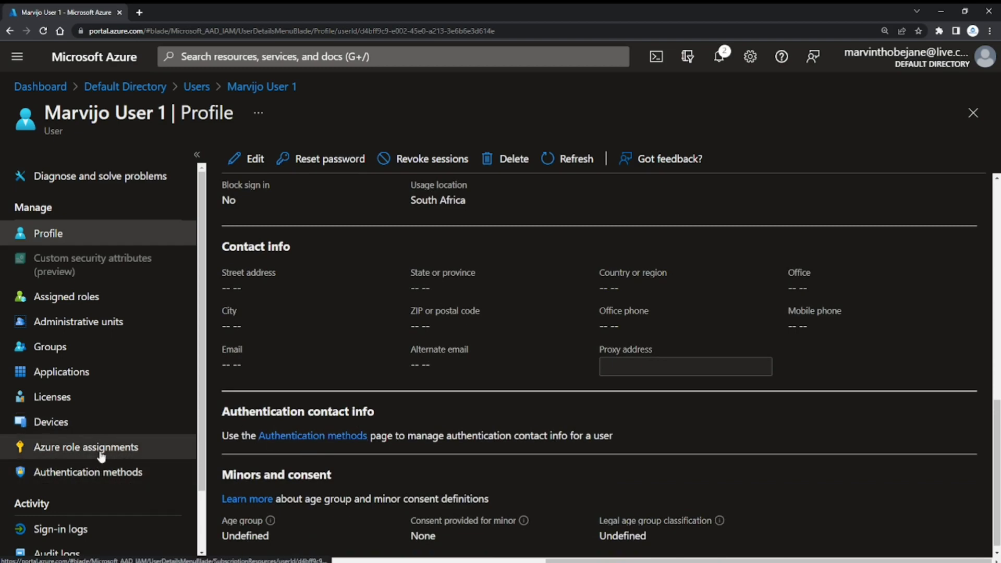
pyautogui.click(92, 481)
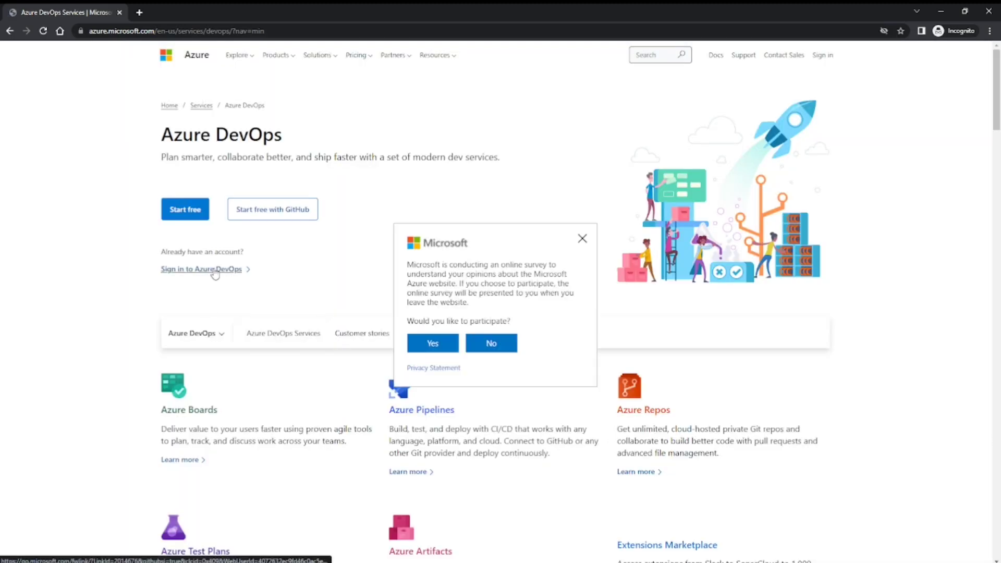
# Dismiss the survey on the Azure DevOps site and sign in to Azure DevOps with the User 1 account's e-mail.
pyautogui.click(582, 238)
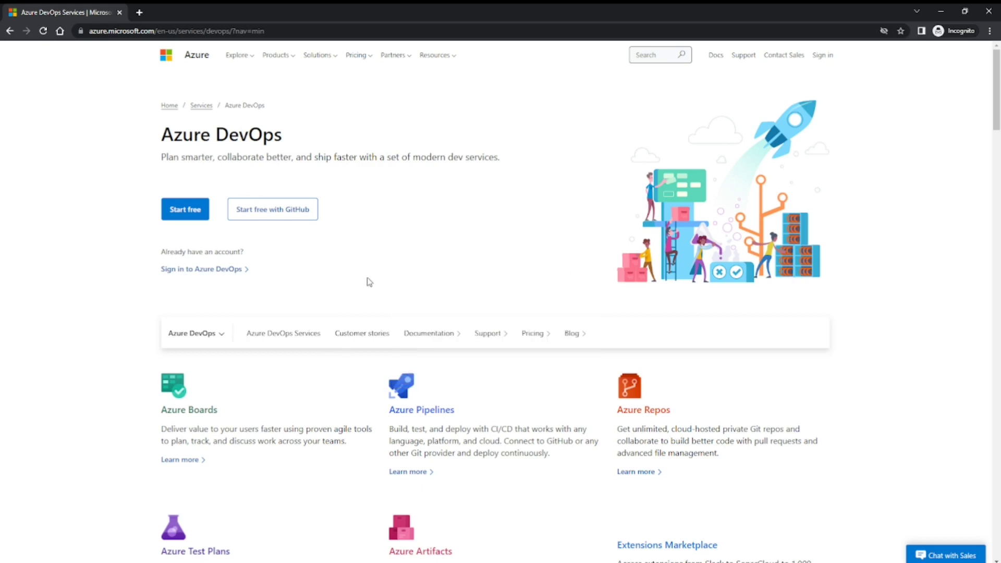
pyautogui.click(174, 273)
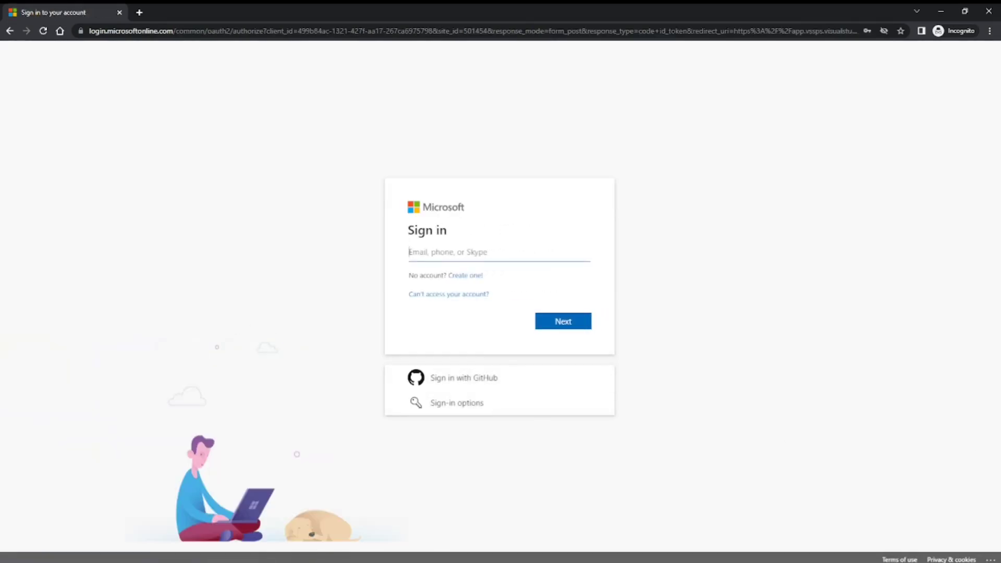
pyautogui.hotkey('ctrl', 'v')
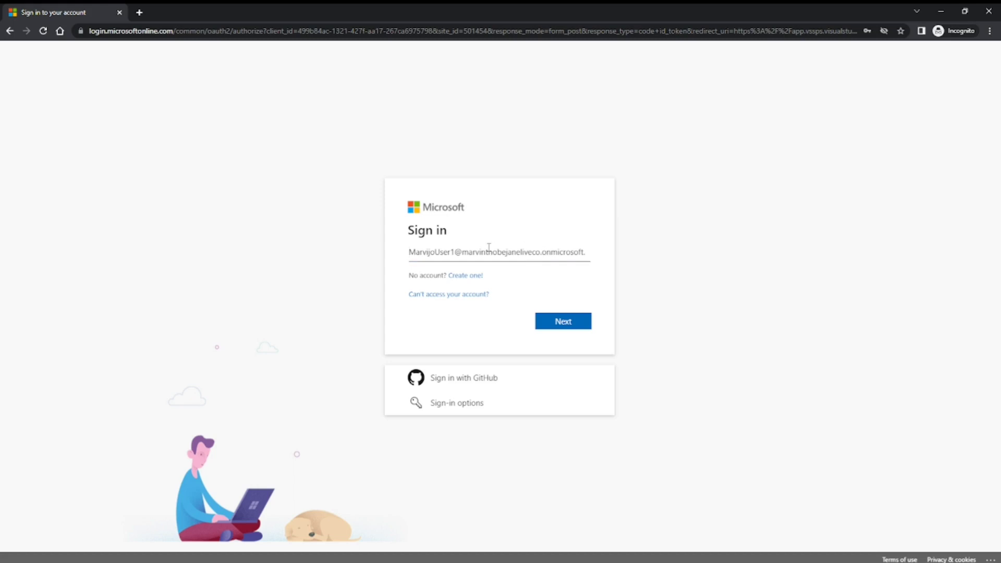
pyautogui.click(569, 320)
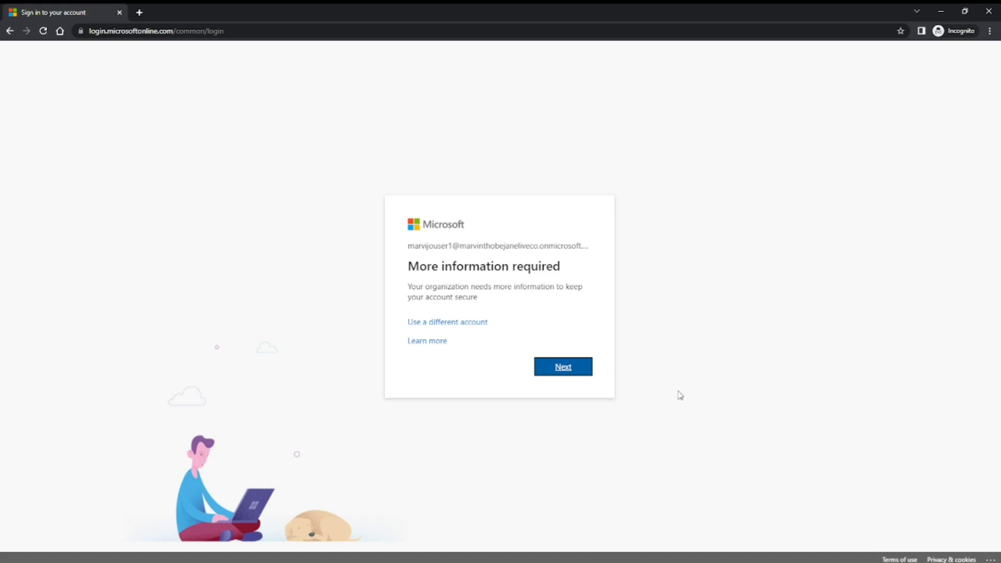
# Provide the additional security information required for the account and finish the verification to continue to Azure DevOps.
pyautogui.click(564, 371)
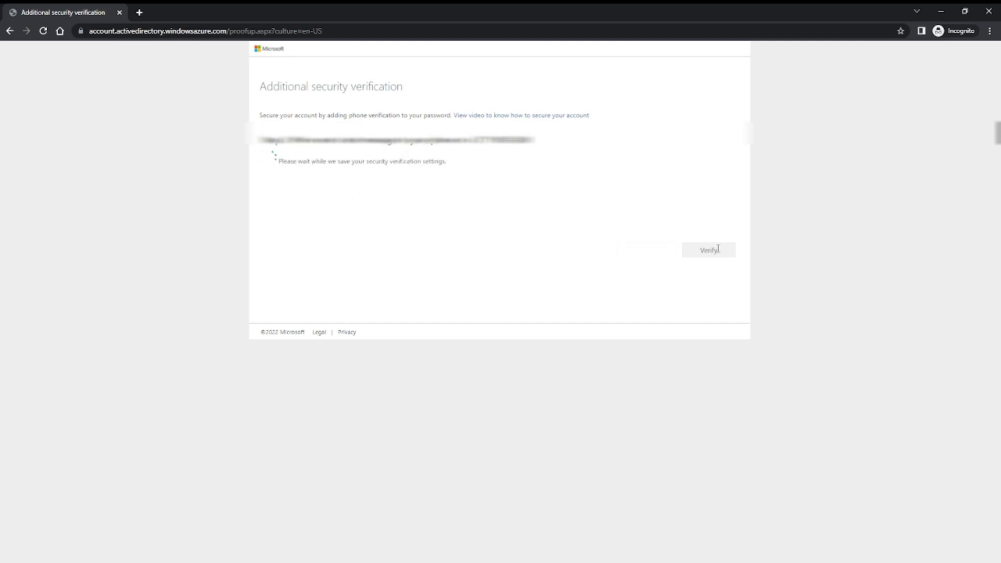
pyautogui.hotkey('ctrl', '+')
pyautogui.hotkey('ctrl', '+')
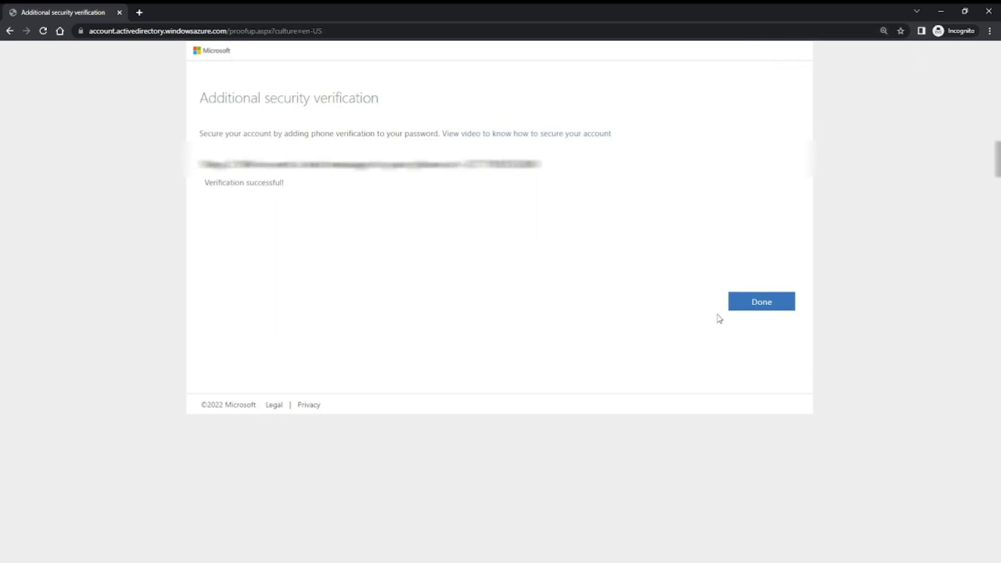
pyautogui.click(760, 306)
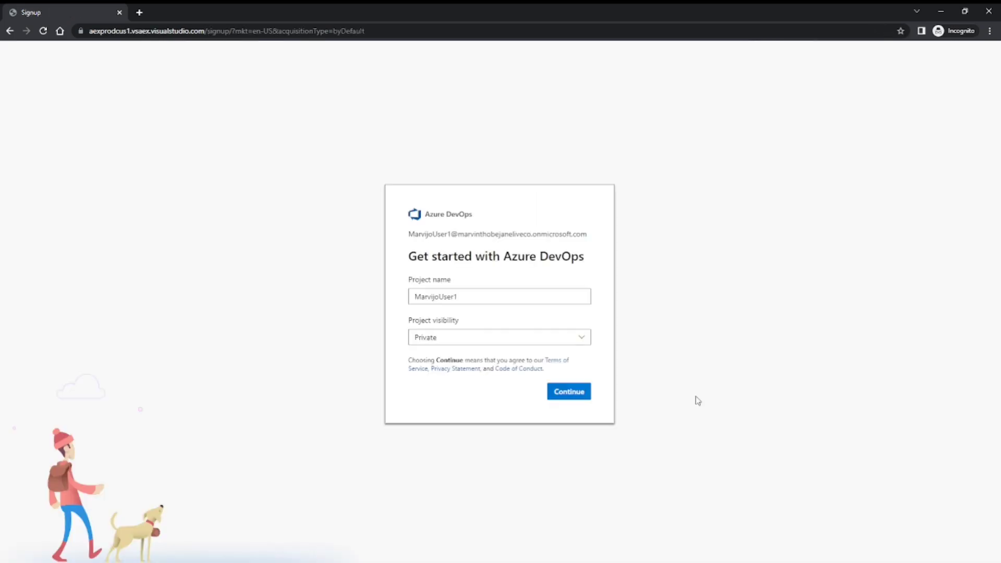